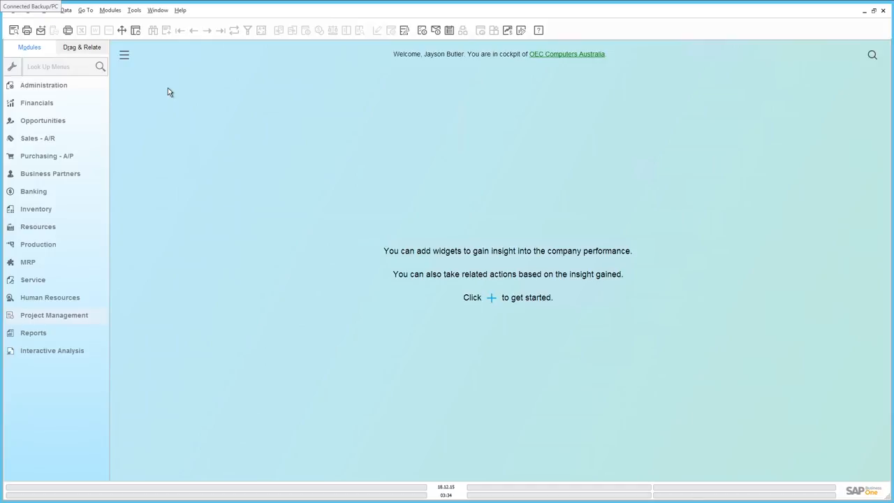
# Check the Enable Project Management setting in the company details' basic initialization, and close the company details.
pyautogui.click(60, 85)
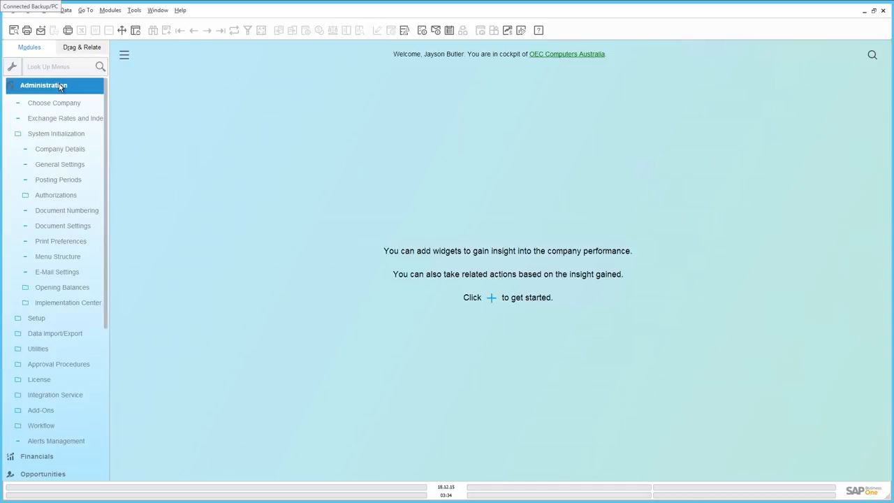
pyautogui.click(54, 152)
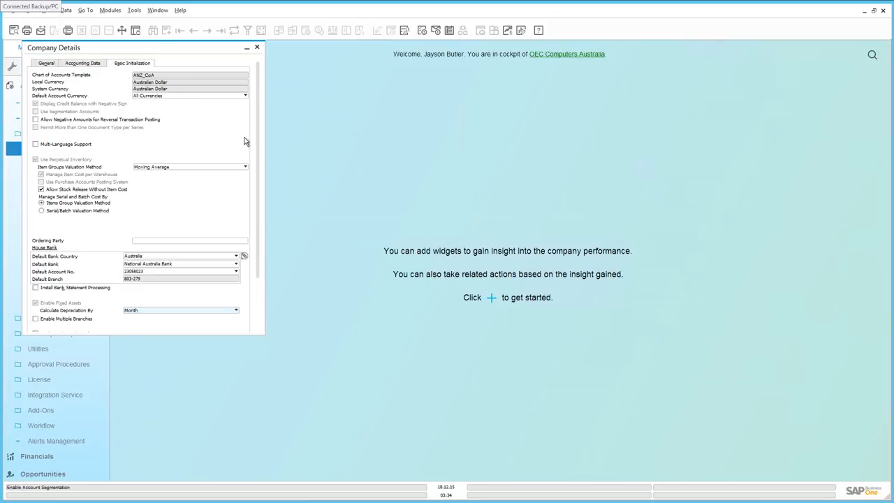
pyautogui.scroll(-3, 254, 182)
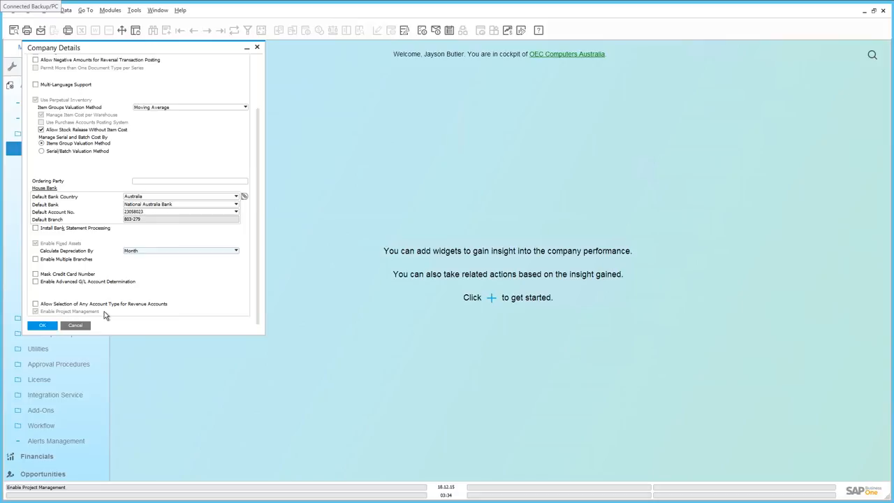
pyautogui.click(49, 326)
# Open the last project record, ADA IT Upgrade, in Project Management and maximize its window.
pyautogui.click(103, 319)
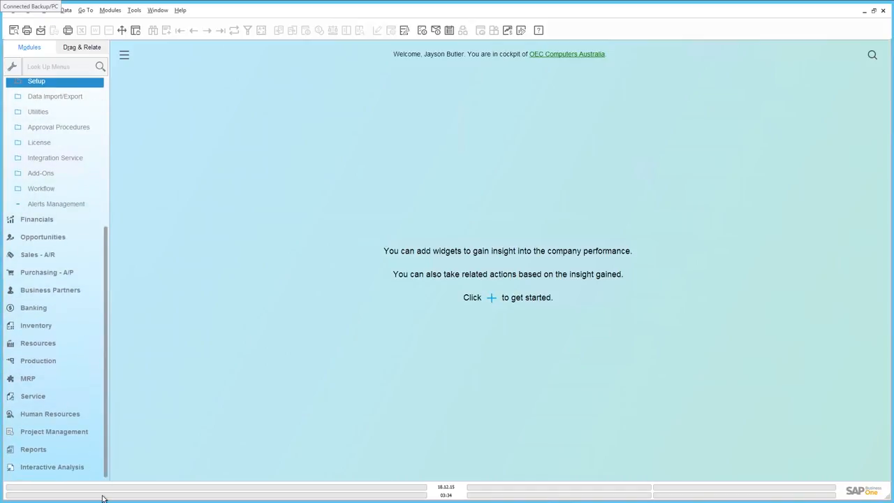
pyautogui.click(73, 432)
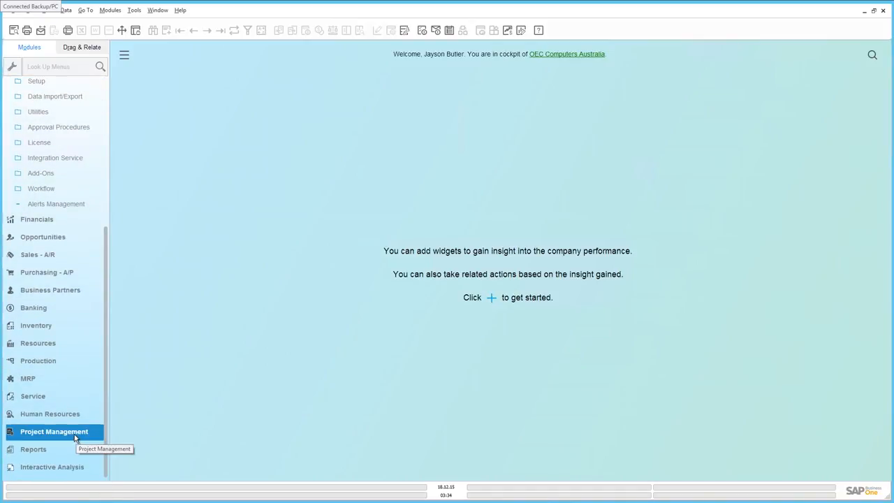
pyautogui.click(72, 431)
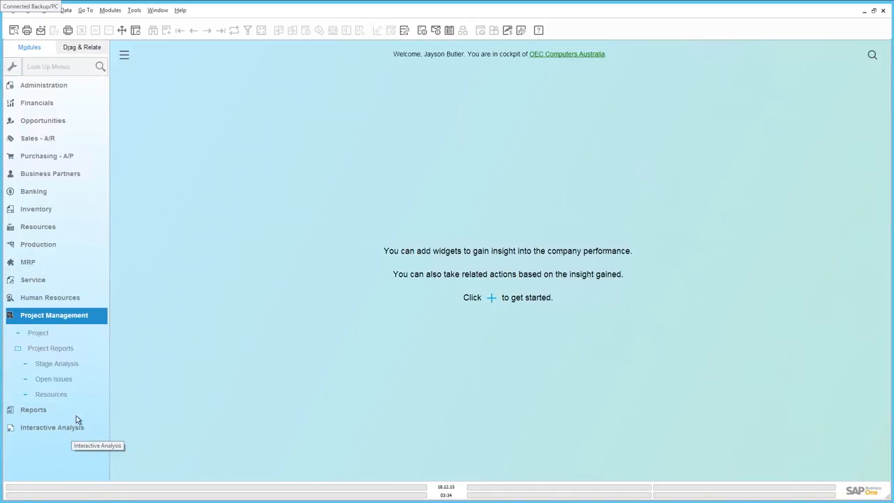
pyautogui.click(49, 335)
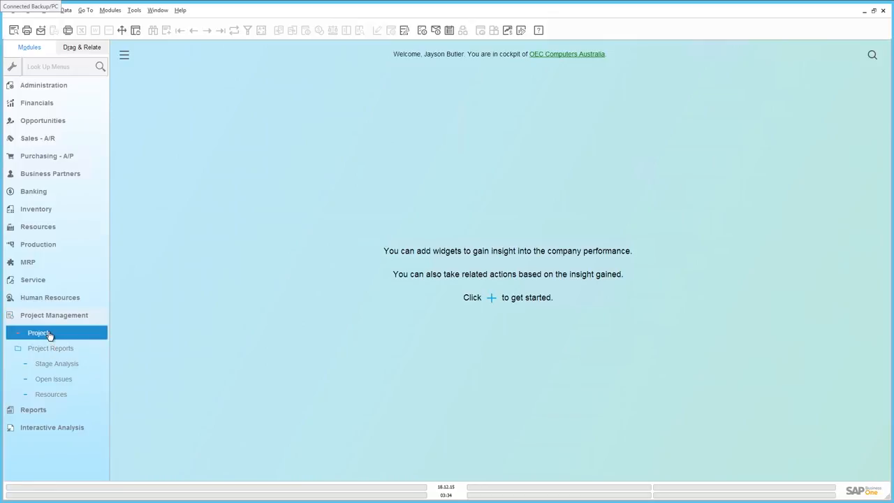
pyautogui.click(50, 336)
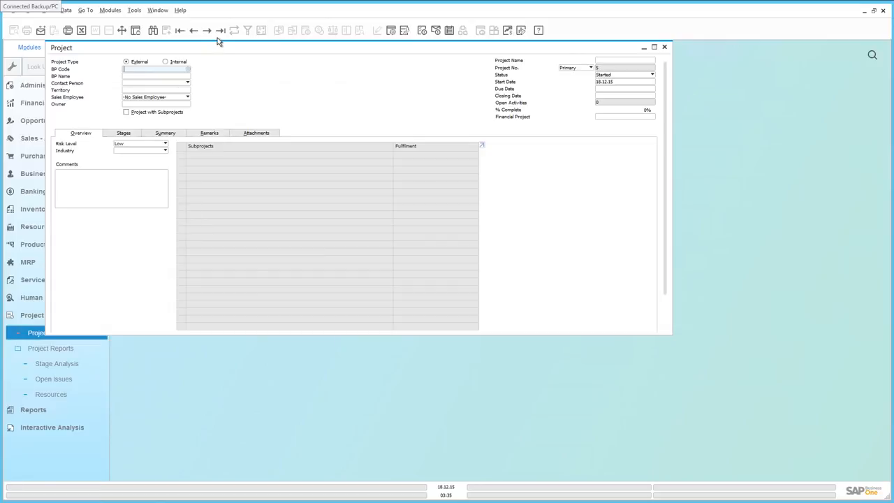
pyautogui.click(219, 30)
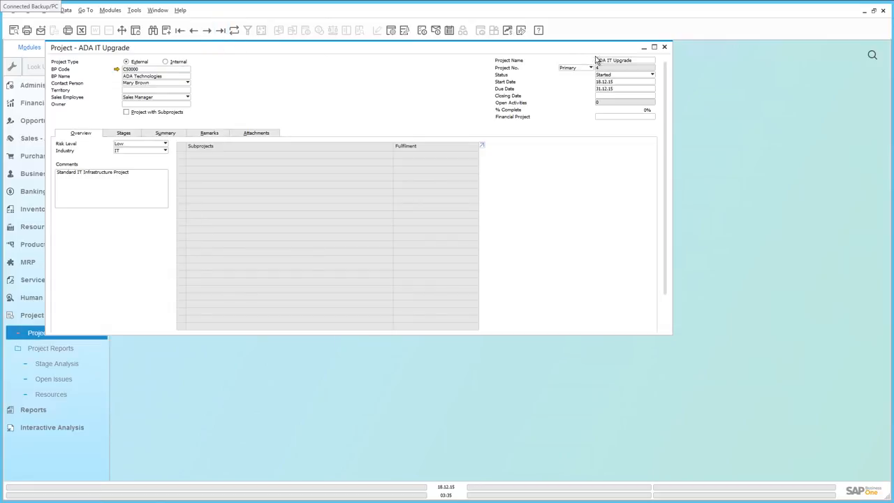
pyautogui.click(654, 47)
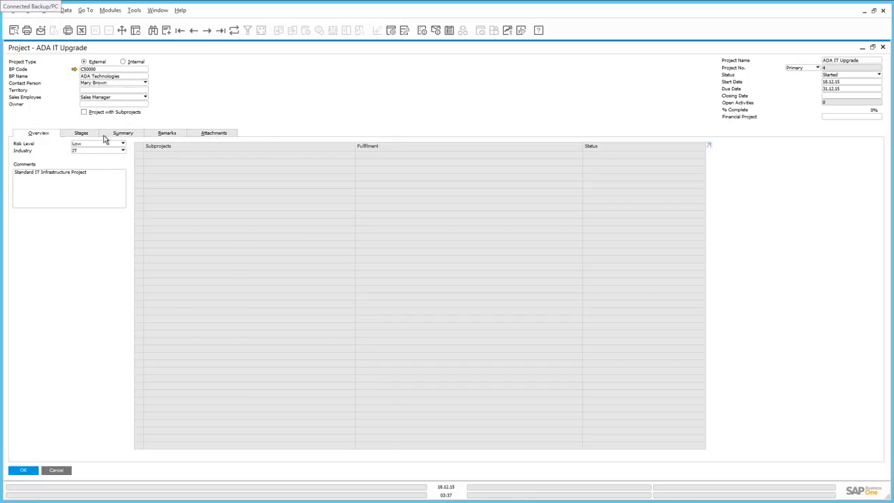
# Display the project's stages and link the project to the financial project ADA.
pyautogui.click(82, 134)
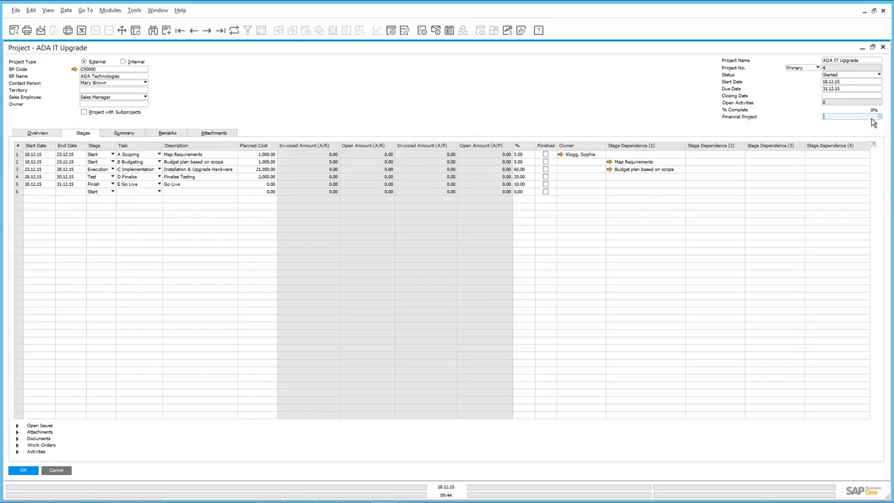
pyautogui.click(880, 117)
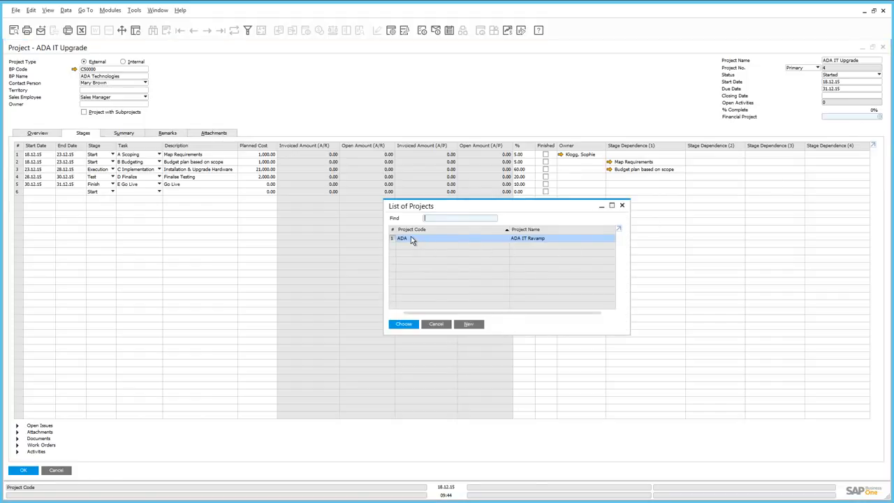
pyautogui.click(405, 324)
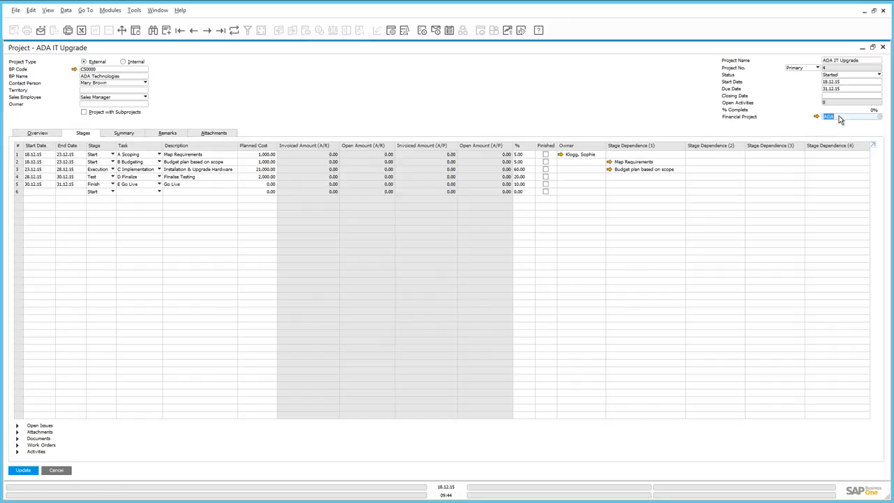
pyautogui.press('Return')
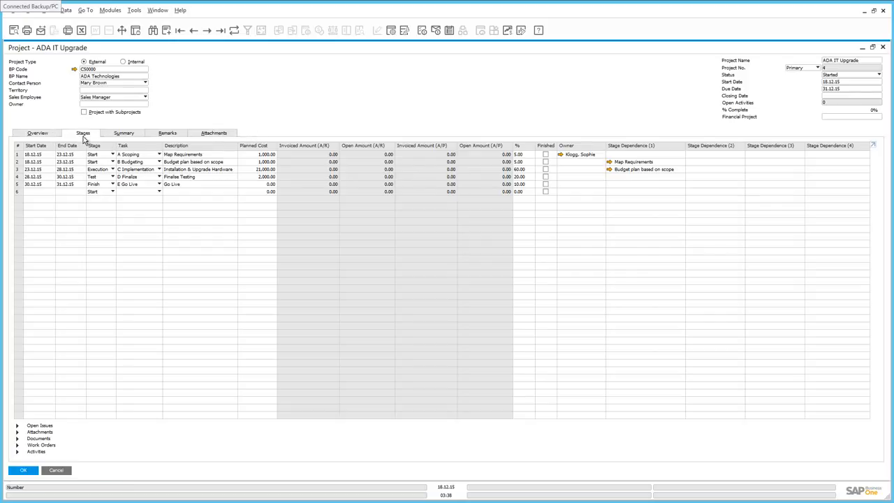
# Examine the first stage's type options, its open issues and the solution linked to the missing sign-off.
pyautogui.click(112, 155)
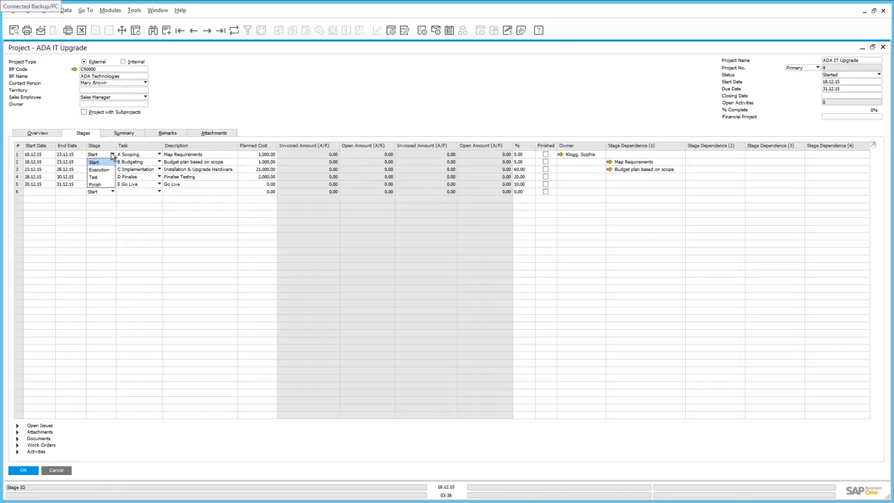
pyautogui.click(93, 150)
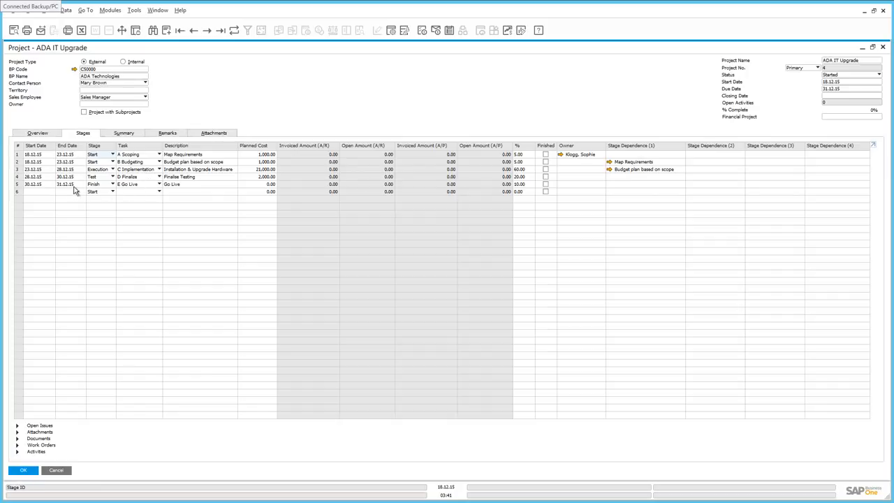
pyautogui.click(19, 155)
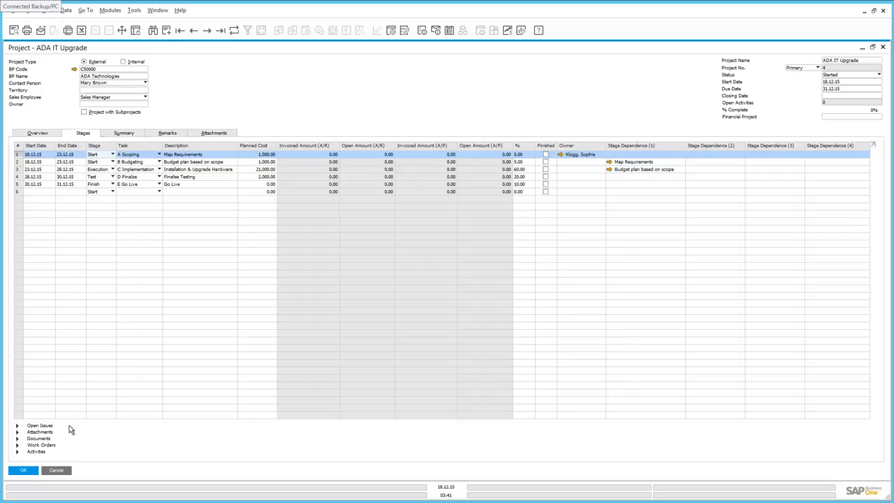
pyautogui.click(18, 426)
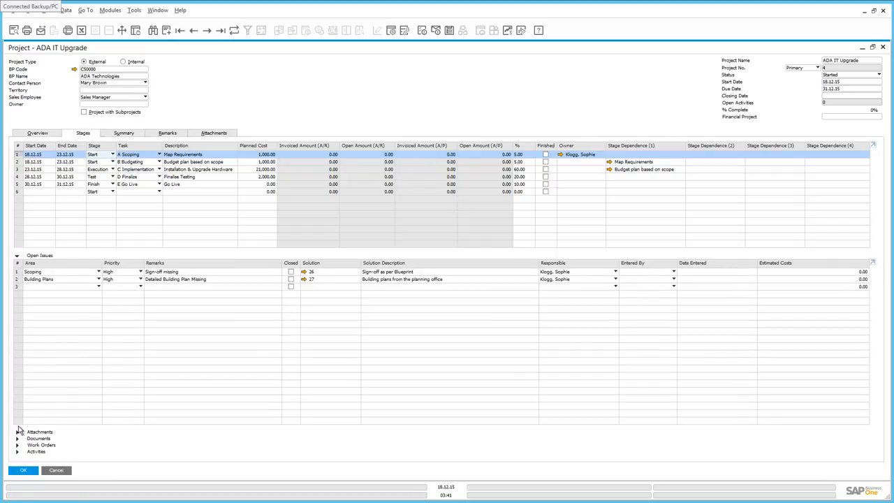
pyautogui.click(304, 273)
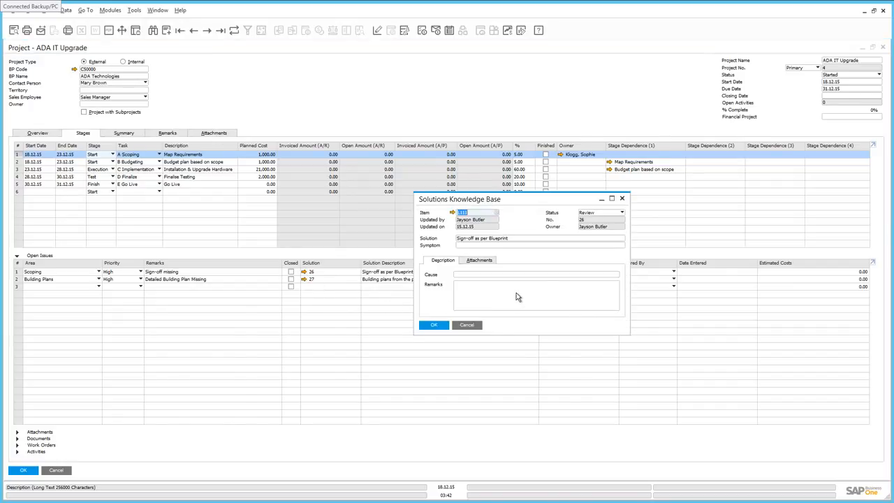
pyautogui.click(622, 201)
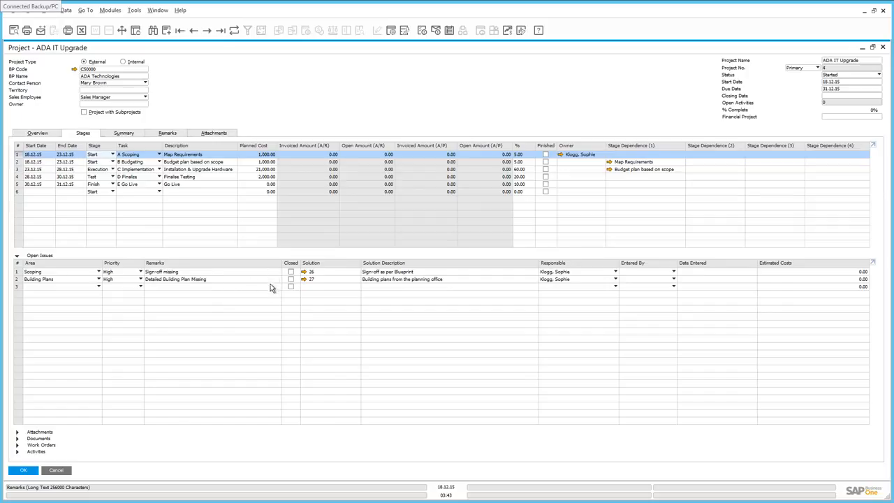
# Attach the ADA Signoff document from the Desktop to the A Scoping stage.
pyautogui.click(25, 433)
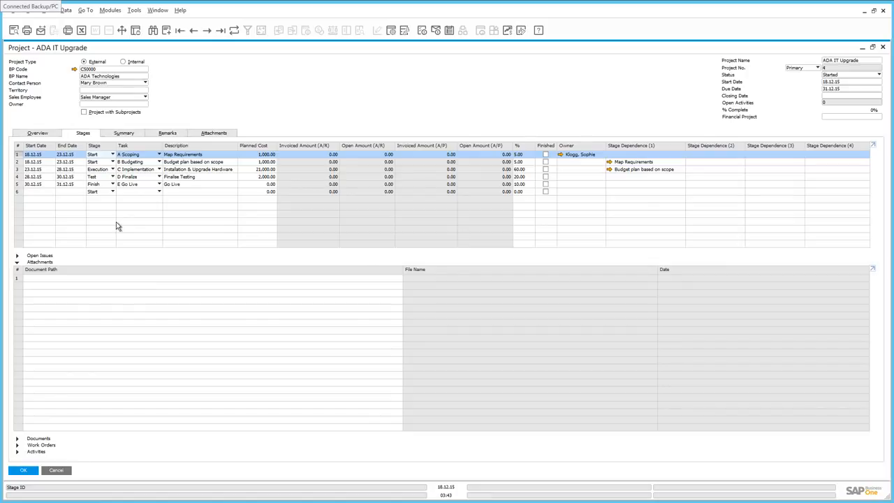
pyautogui.click(116, 280)
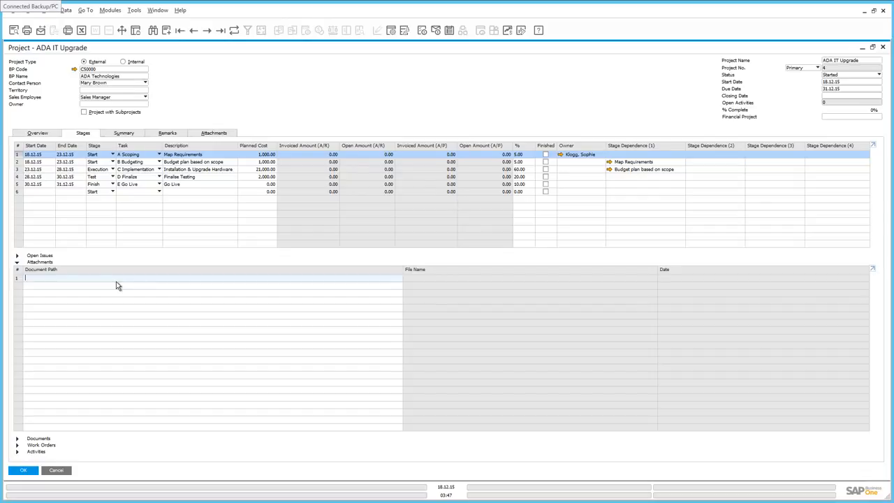
pyautogui.doubleClick(115, 282)
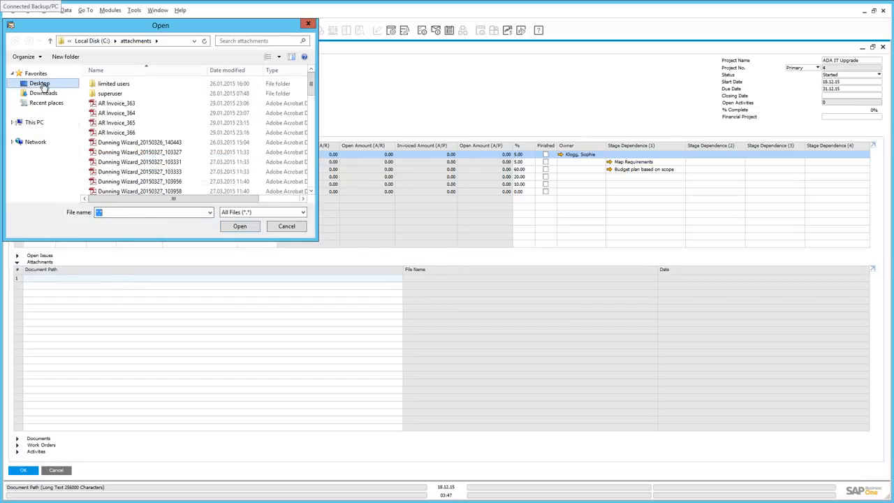
pyautogui.click(42, 86)
pyautogui.scroll(-5, 305, 201)
pyautogui.scroll(-2, 304, 201)
pyautogui.click(119, 187)
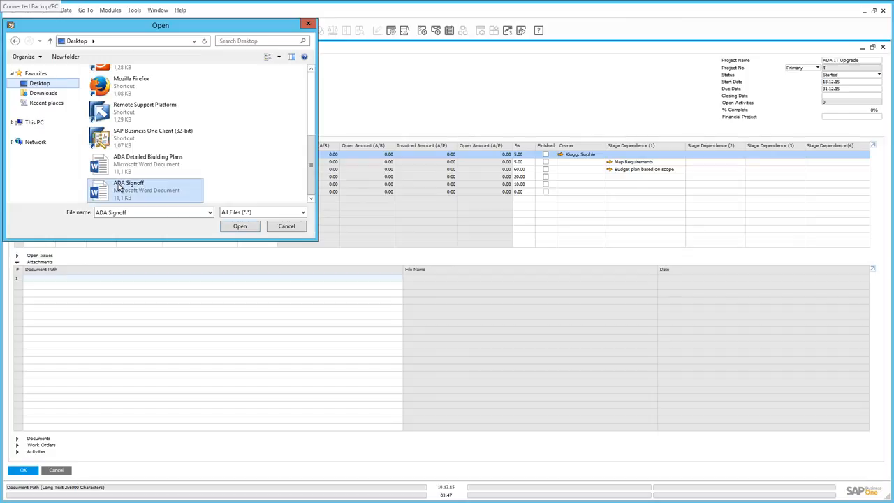
pyautogui.doubleClick(119, 187)
# Attach the ADA Detailed Biulding Plans document as the second attachment of the A Scoping stage and save the project.
pyautogui.doubleClick(90, 289)
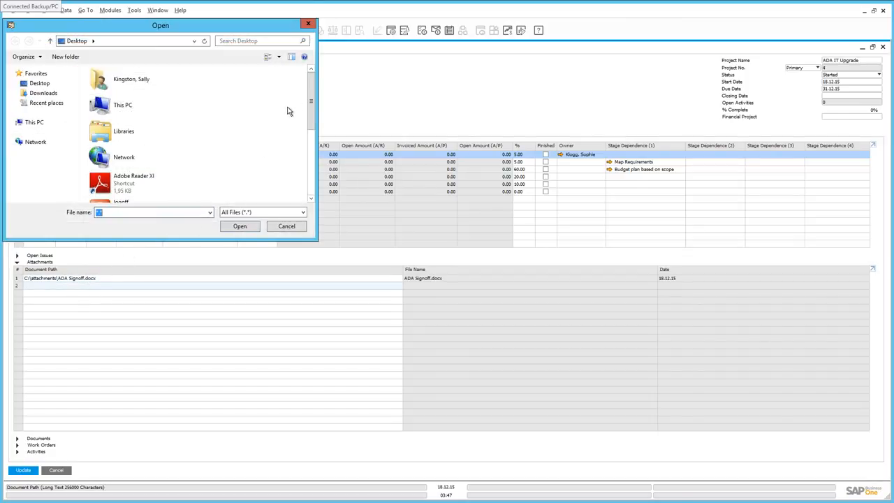
pyautogui.scroll(-3, 315, 192)
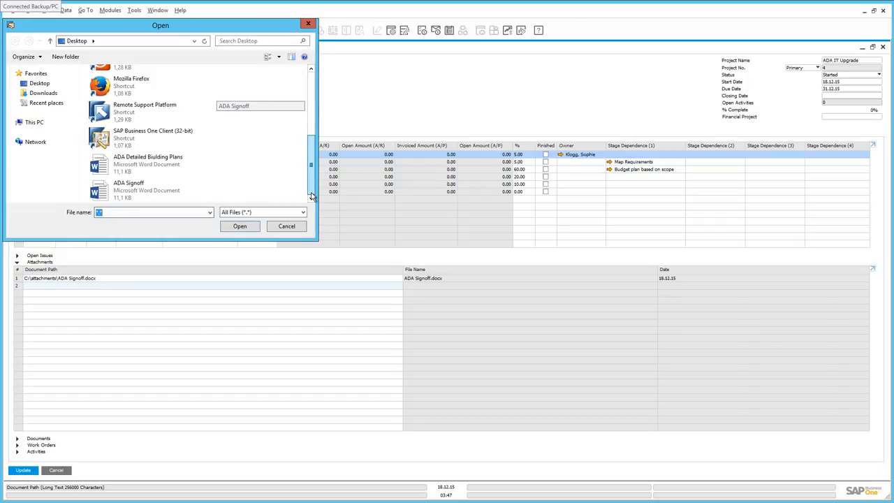
pyautogui.doubleClick(150, 165)
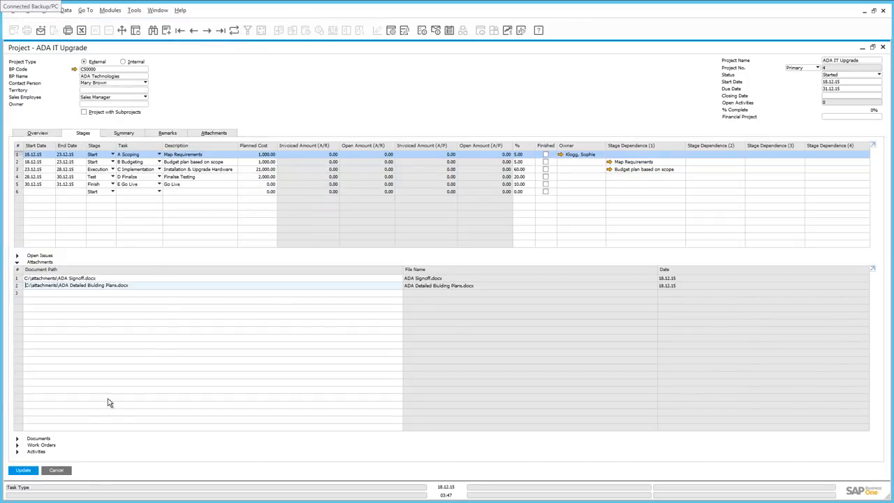
pyautogui.click(20, 470)
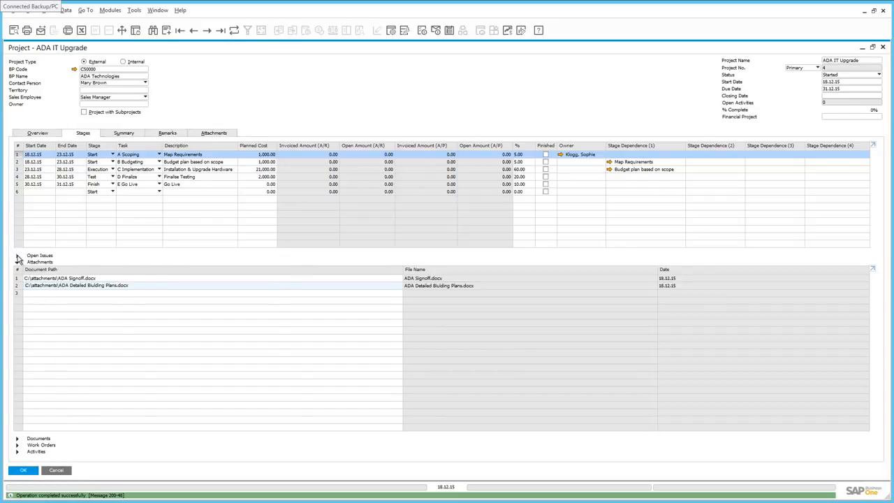
# Mark the scoping stage's Scoping and Building Plans open issues as closed and save the project.
pyautogui.click(17, 256)
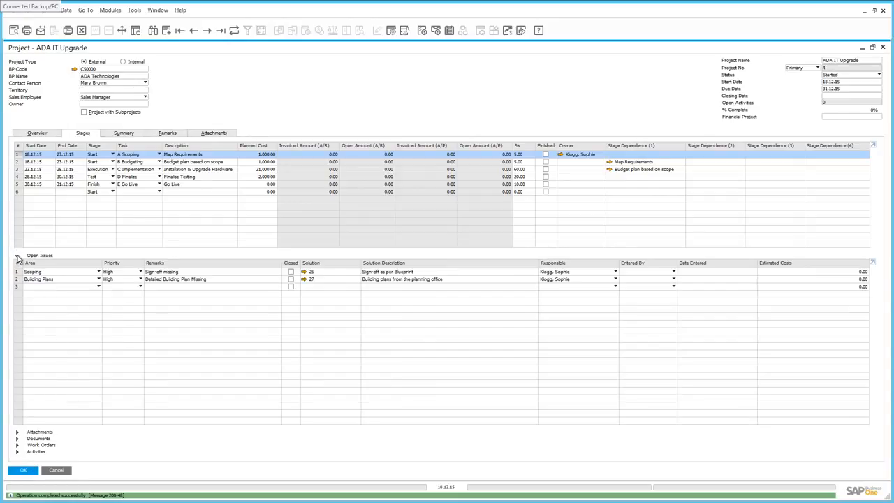
pyautogui.click(291, 272)
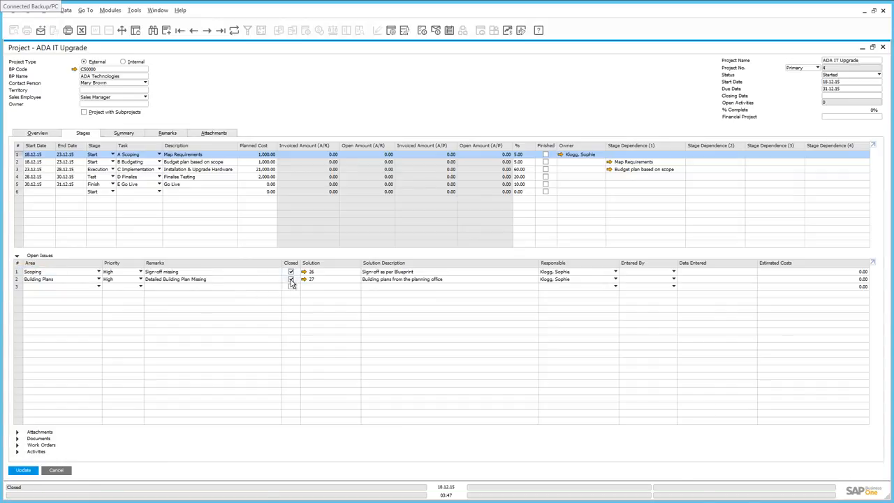
pyautogui.click(30, 473)
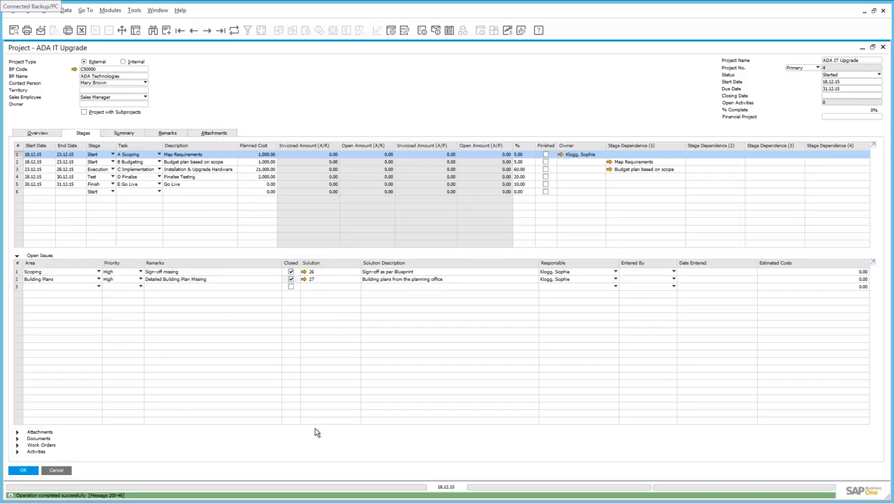
# Mark the A Scoping and B Budgeting stages as finished, saving the project after each one.
pyautogui.click(546, 155)
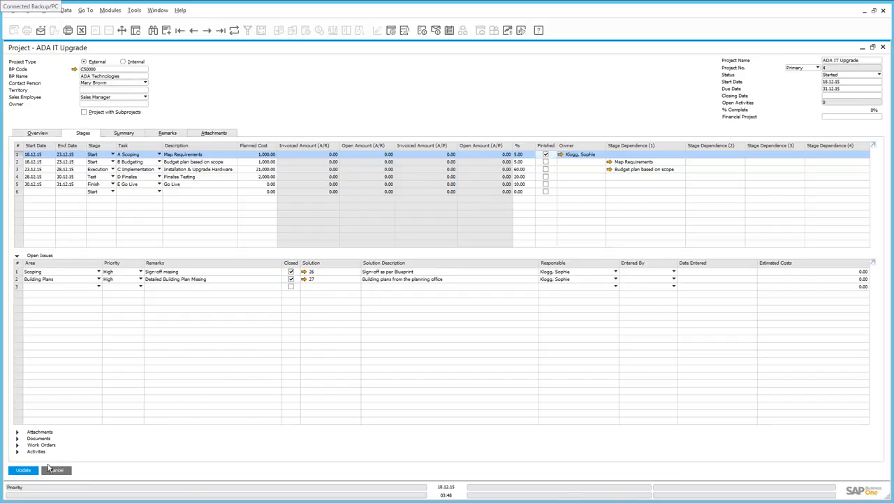
pyautogui.click(24, 471)
pyautogui.click(545, 162)
pyautogui.click(19, 473)
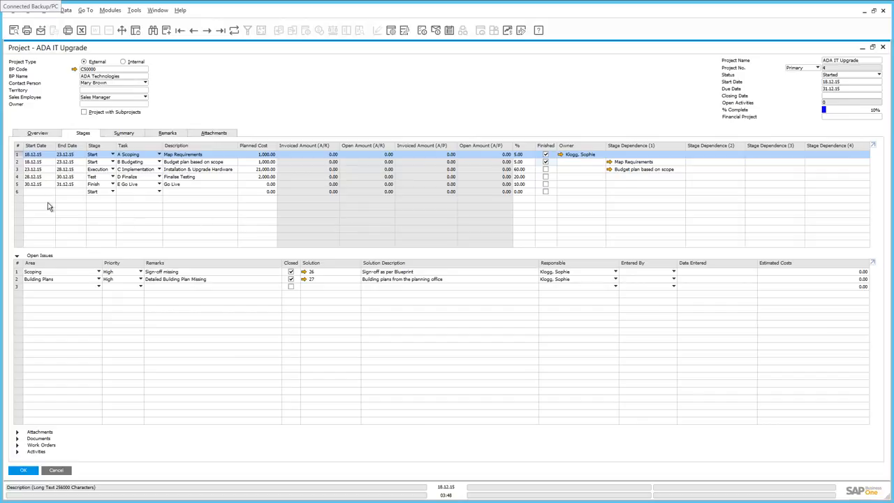
# Assign the second listed employee as owner of the C Implementation stage and save the project.
pyautogui.click(17, 169)
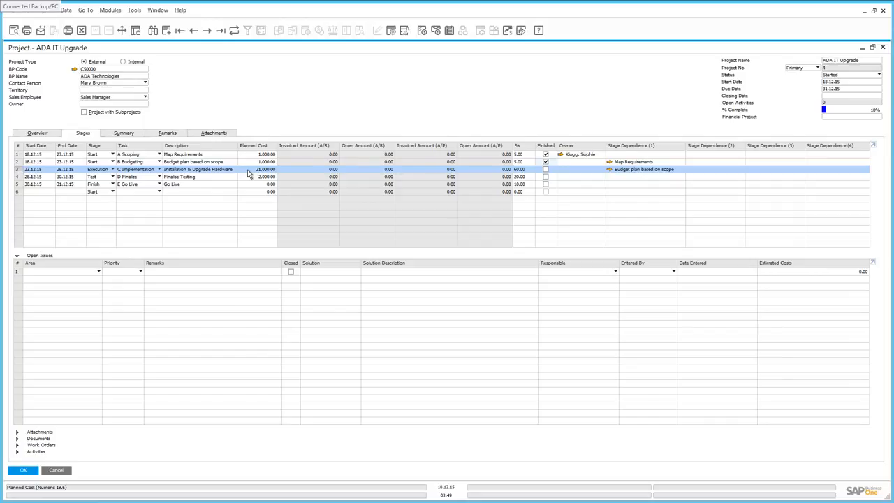
pyautogui.click(599, 175)
pyautogui.click(602, 173)
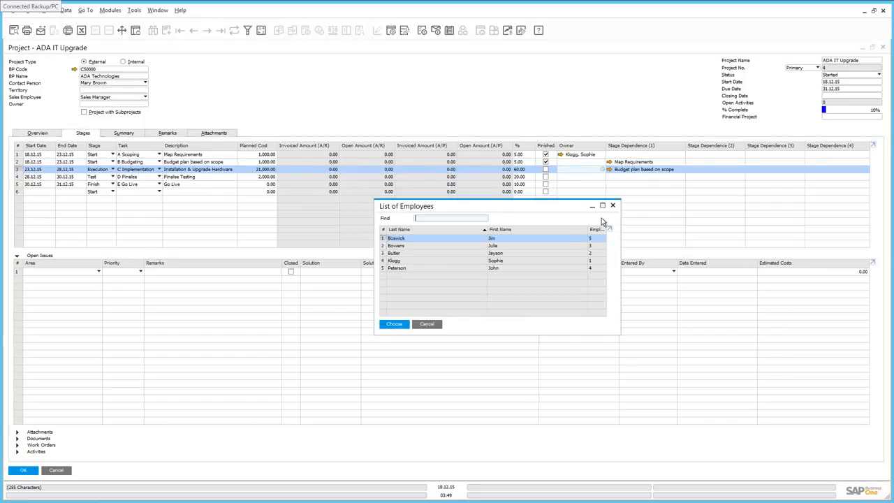
pyautogui.doubleClick(402, 249)
pyautogui.click(32, 471)
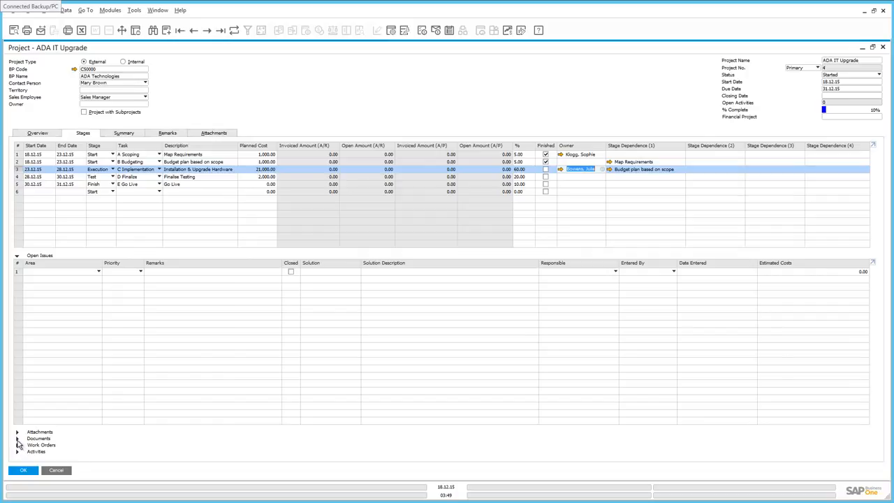
# Link delivery 379, remarked Timesheet 24, to the C Implementation stage's documents and review the linked delivery.
pyautogui.click(18, 440)
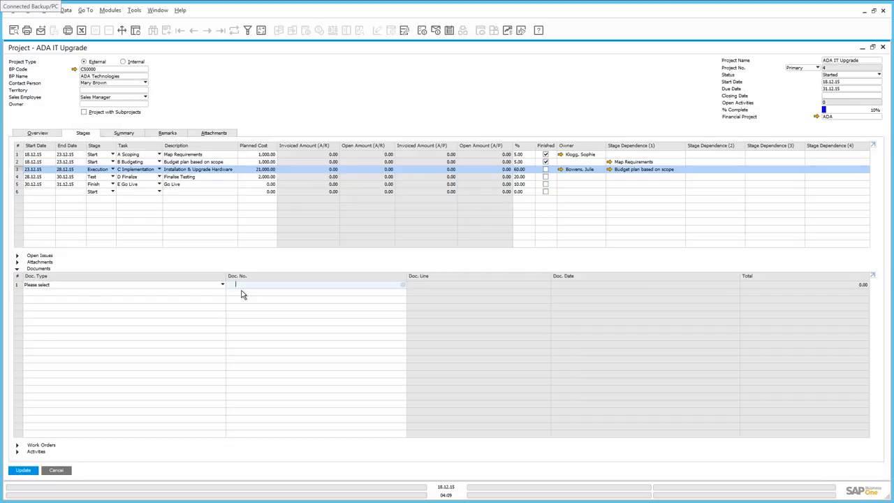
pyautogui.click(108, 288)
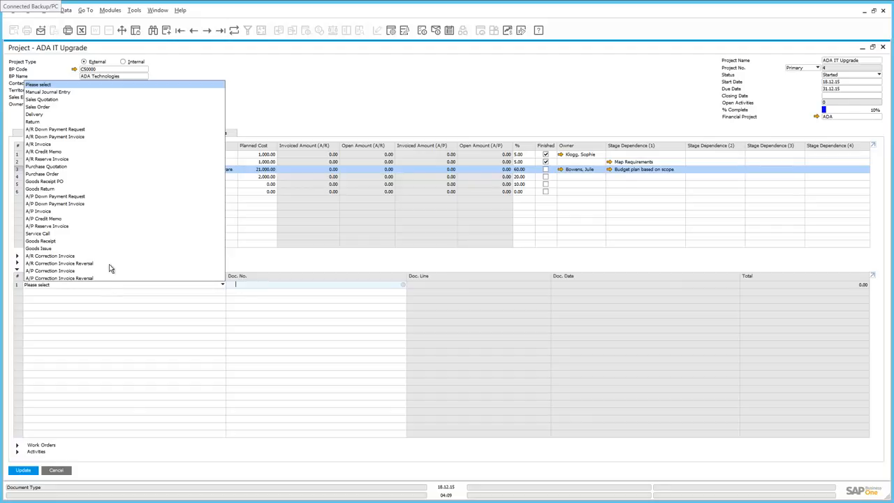
pyautogui.click(38, 114)
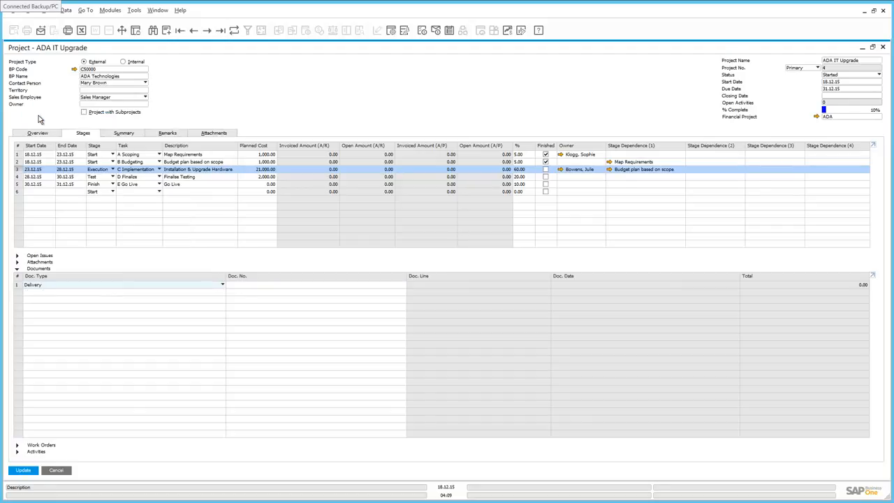
pyautogui.click(243, 285)
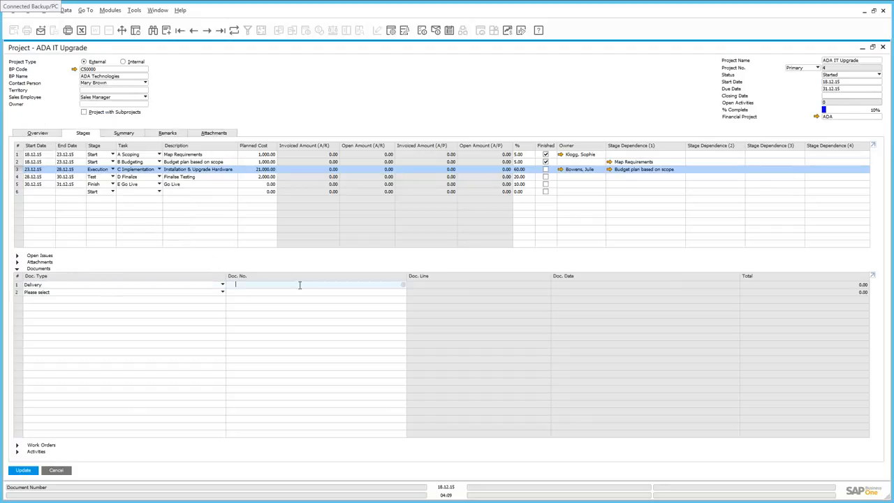
pyautogui.click(403, 286)
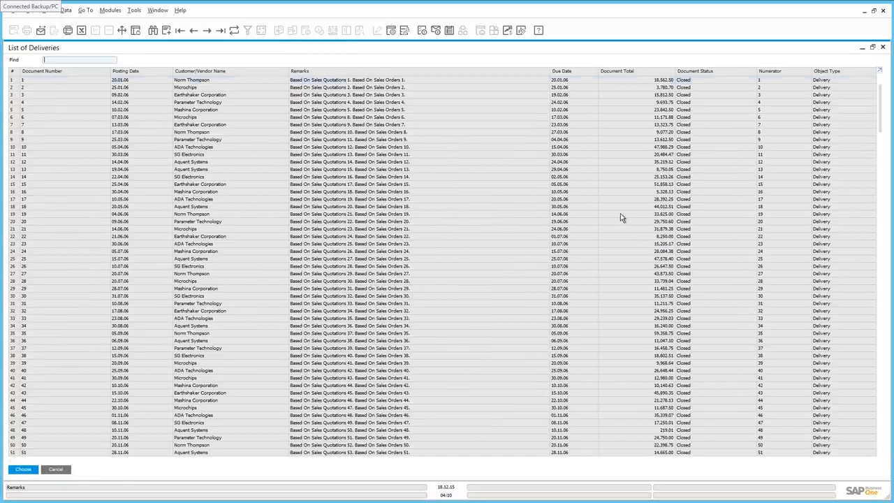
pyautogui.moveTo(881, 131); pyautogui.dragTo(881, 422)
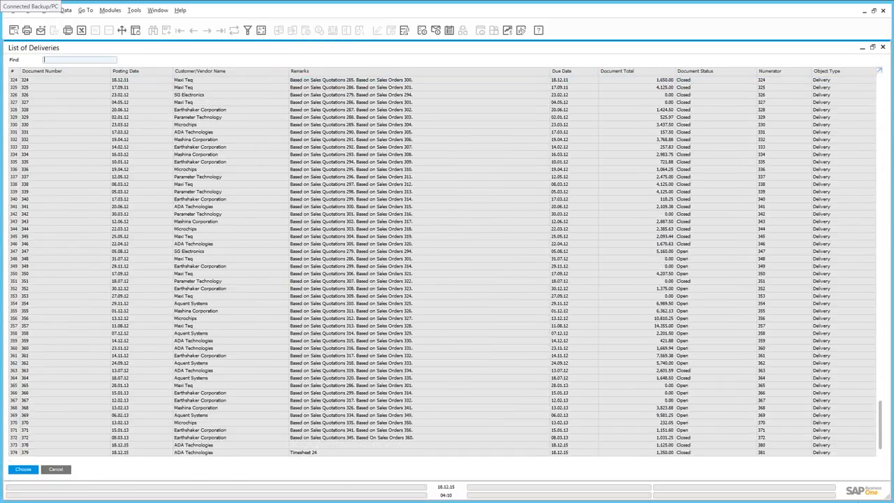
pyautogui.doubleClick(319, 453)
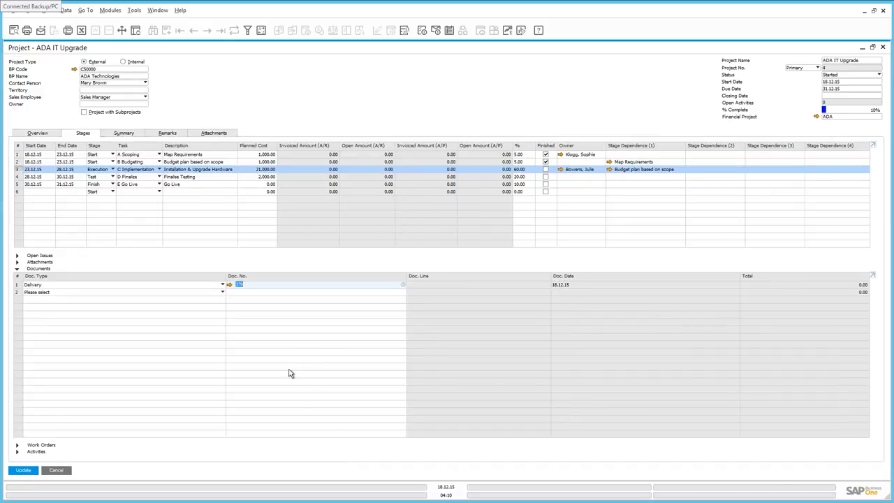
pyautogui.click(229, 285)
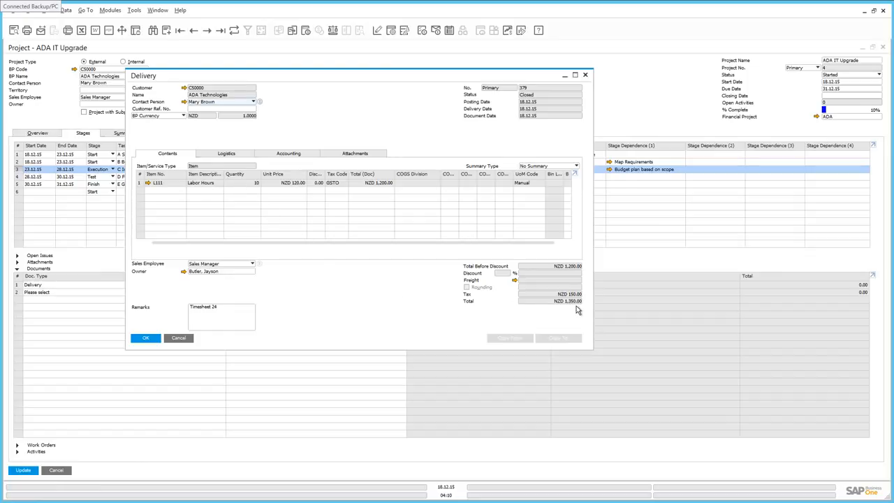
pyautogui.click(145, 339)
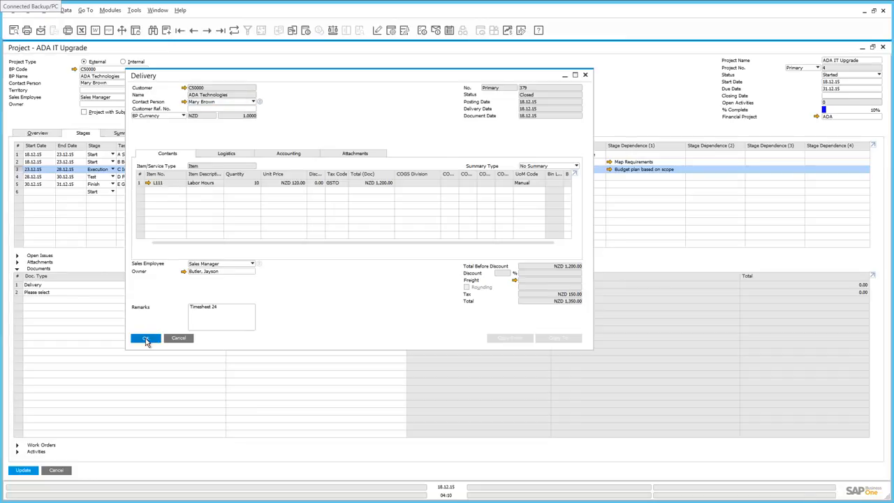
# Link A/R invoice 366 as the stage's second document, review the linked invoice and save the project.
pyautogui.click(84, 293)
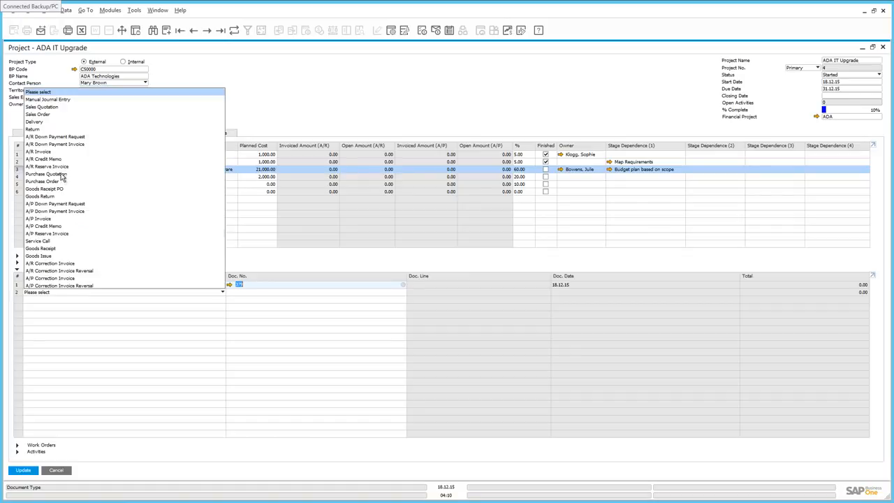
pyautogui.click(55, 152)
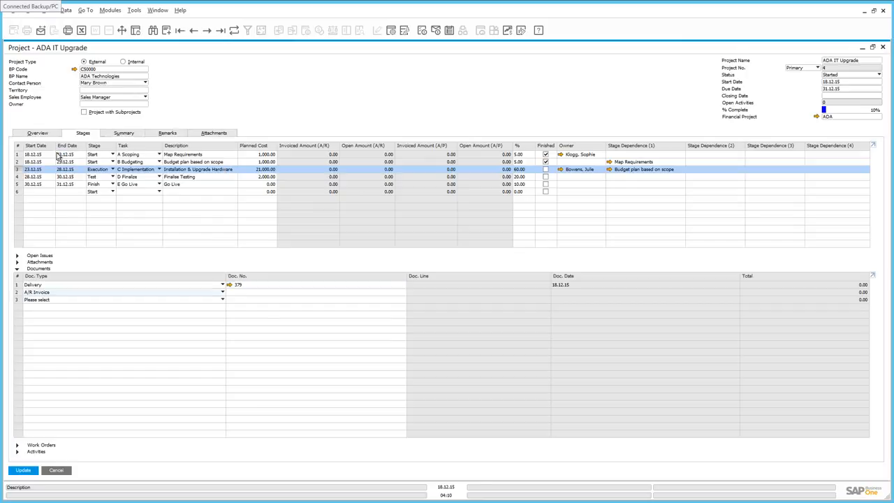
pyautogui.click(236, 293)
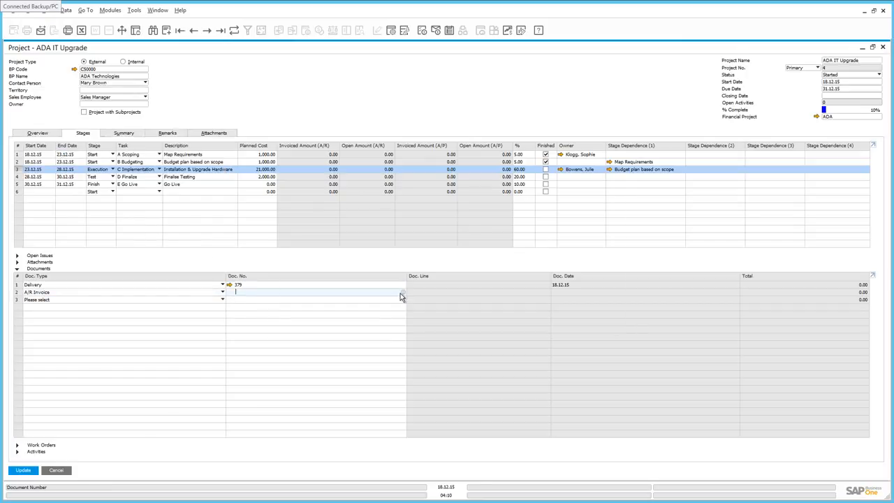
pyautogui.click(402, 294)
pyautogui.moveTo(620, 244); pyautogui.dragTo(620, 341)
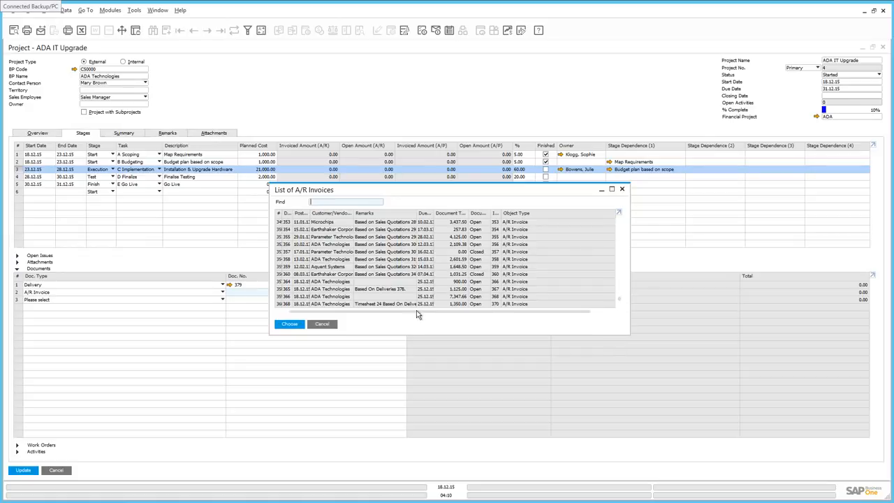
pyautogui.doubleClick(316, 301)
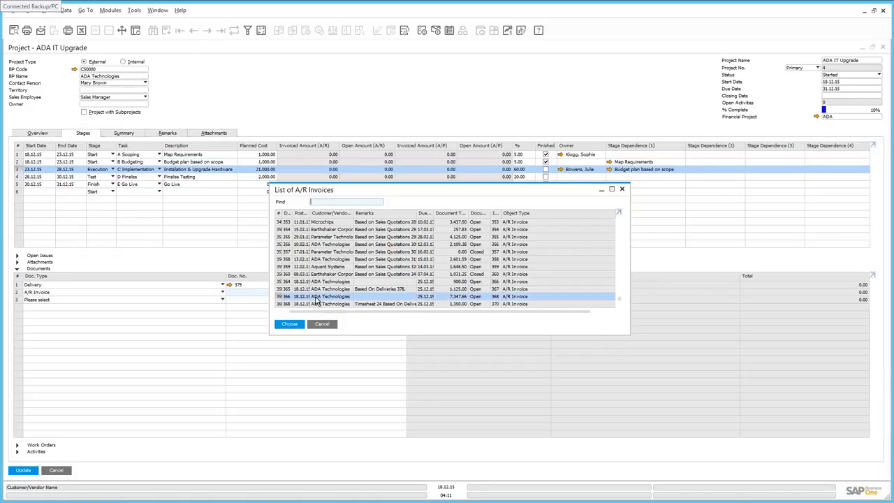
pyautogui.click(231, 291)
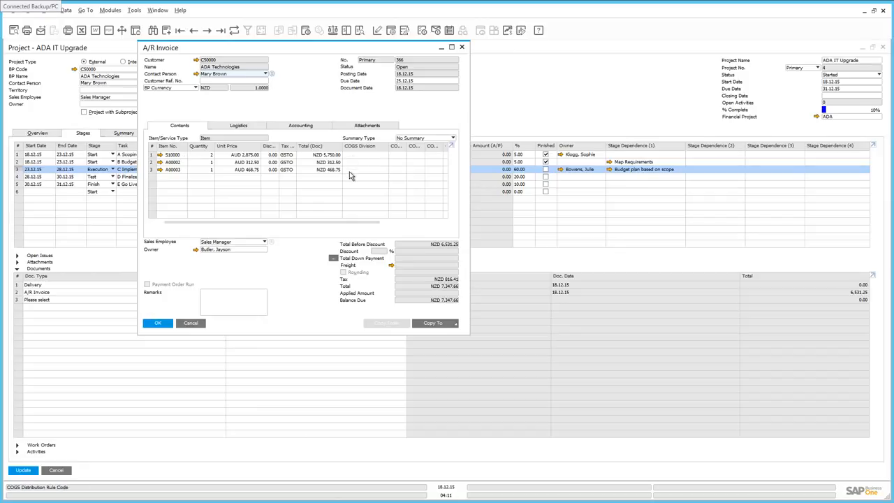
pyautogui.click(160, 323)
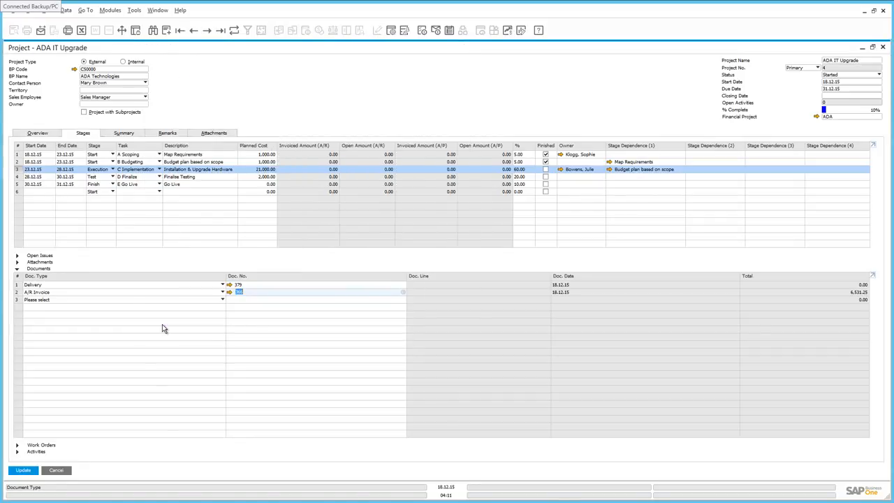
pyautogui.click(22, 470)
# Create a new activity for the C Implementation stage and set its activity kind to Meeting.
pyautogui.click(39, 268)
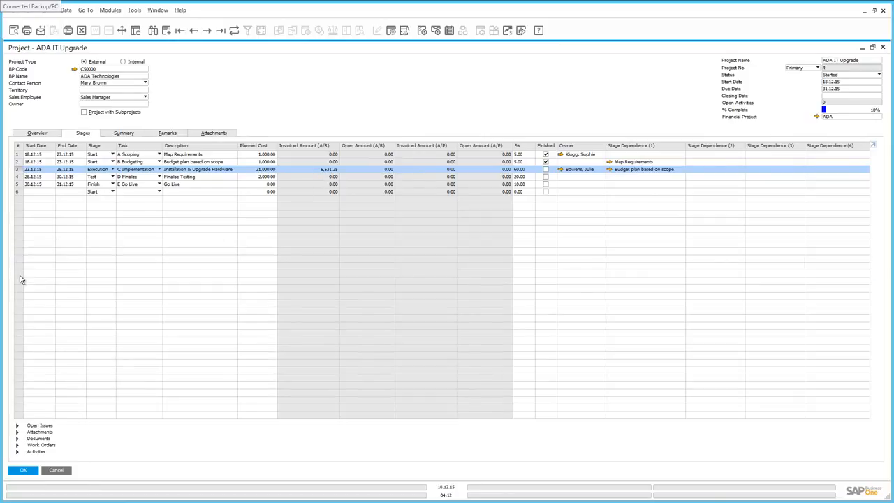
pyautogui.click(19, 452)
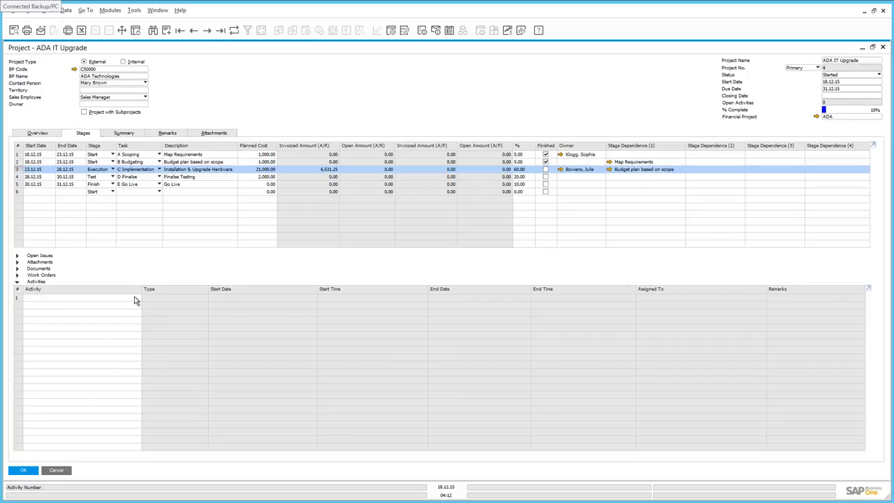
pyautogui.click(134, 297)
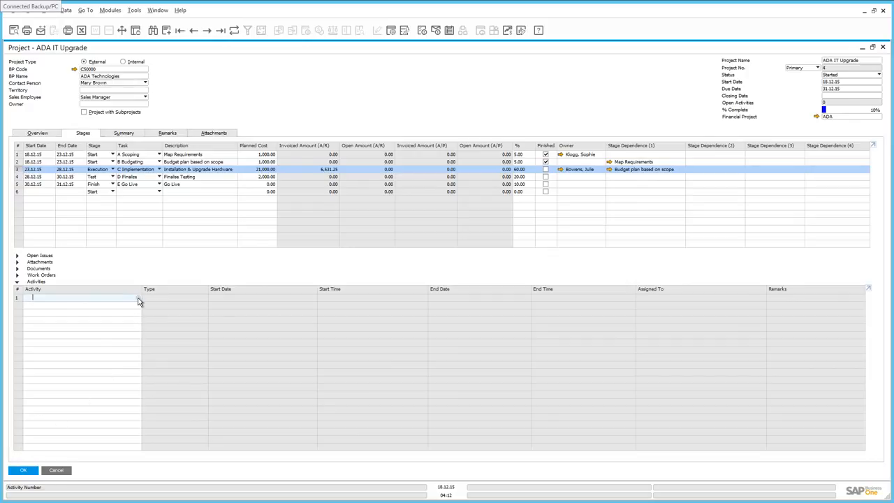
pyautogui.click(138, 298)
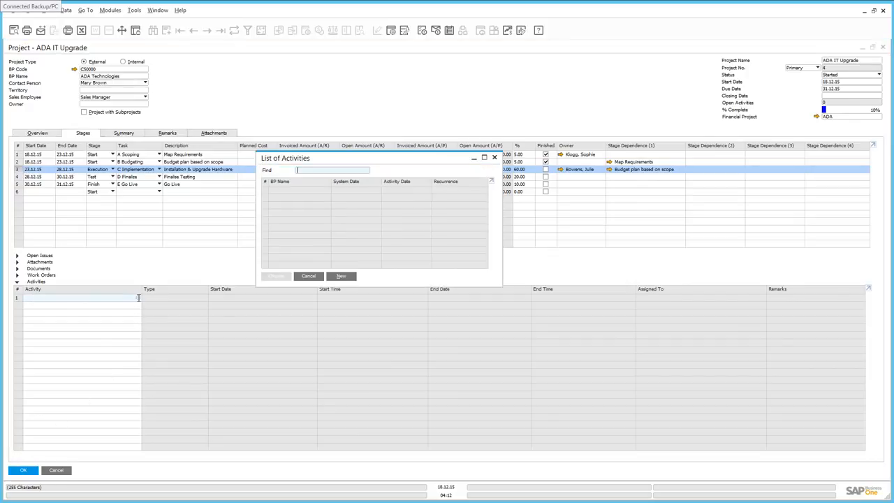
pyautogui.click(341, 277)
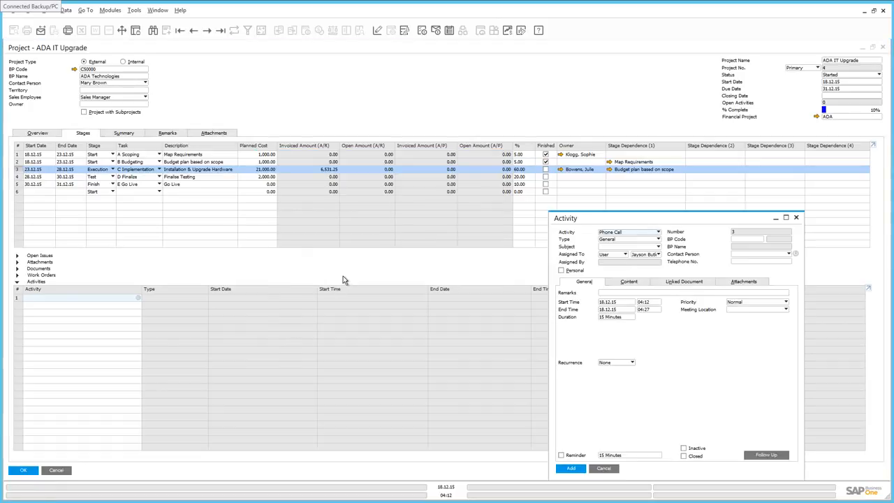
pyautogui.click(624, 233)
pyautogui.click(613, 248)
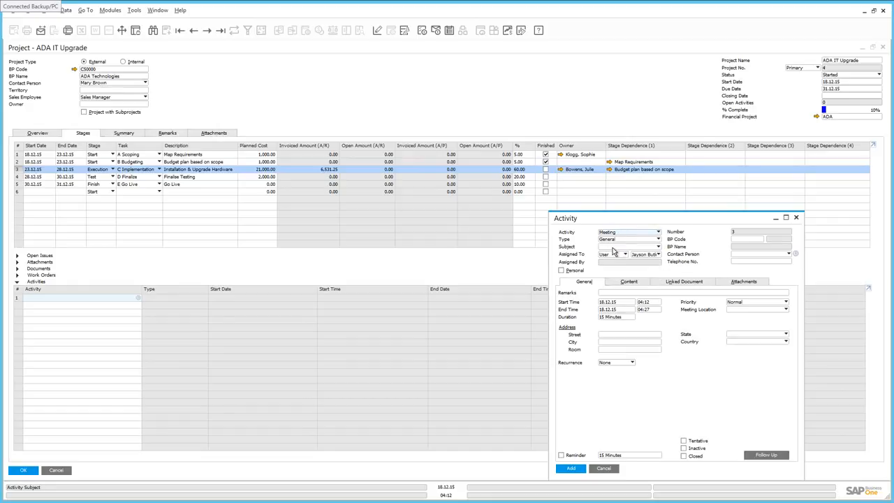
# Set the meeting's business partner to ADA Technologies and enter "Project Review Meeting" as its remarks.
pyautogui.click(758, 239)
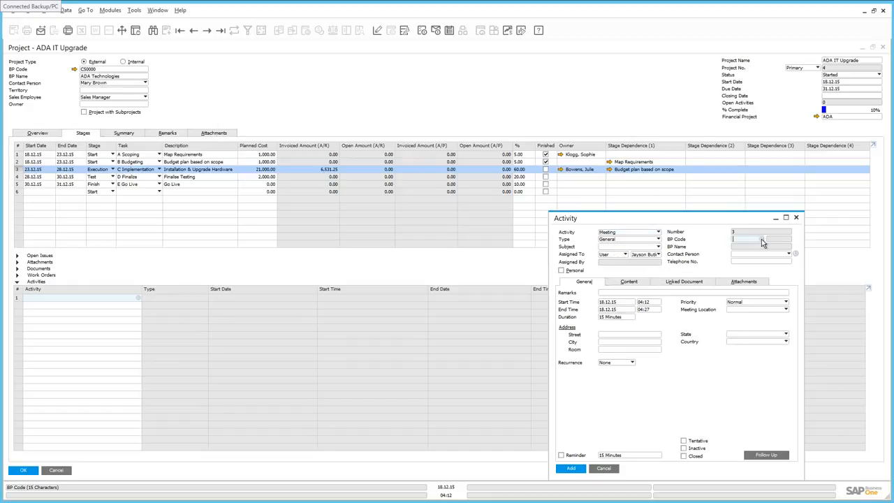
pyautogui.press('Tab')
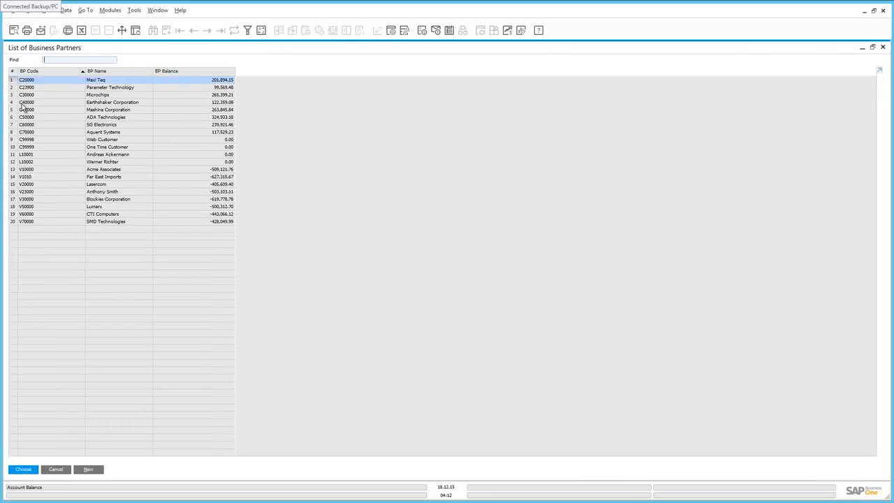
pyautogui.click(49, 122)
pyautogui.doubleClick(50, 123)
pyautogui.write('P')
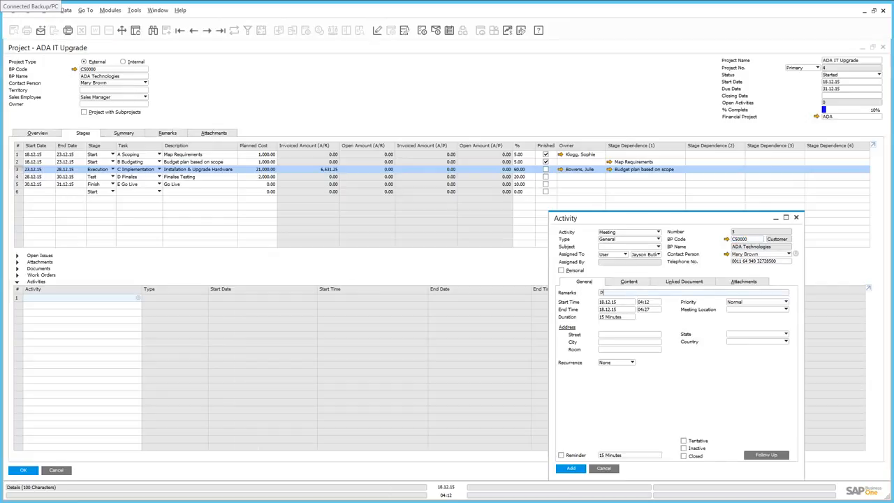
pyautogui.write('roject Review Meeting')
# Schedule the meeting on 21.12.15 from 08:00 to 12:00 and add the activity to the stage.
pyautogui.click(629, 303)
pyautogui.click(633, 303)
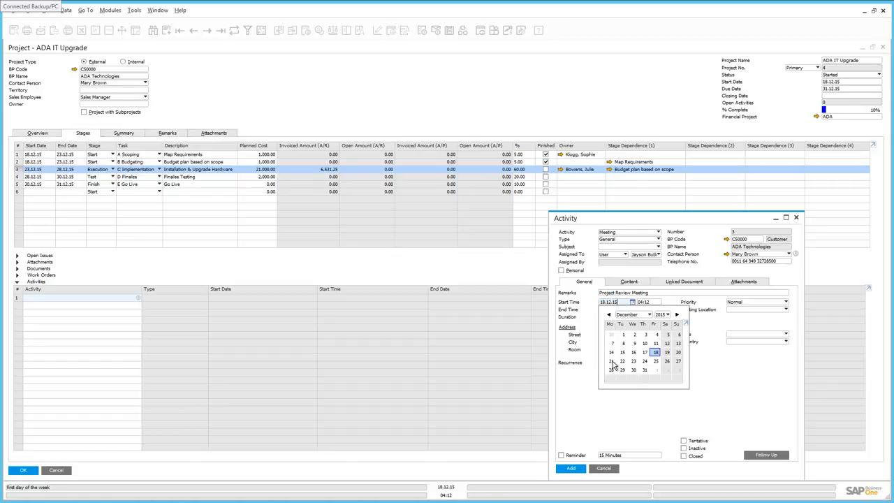
pyautogui.click(611, 361)
pyautogui.click(657, 301)
pyautogui.write('08')
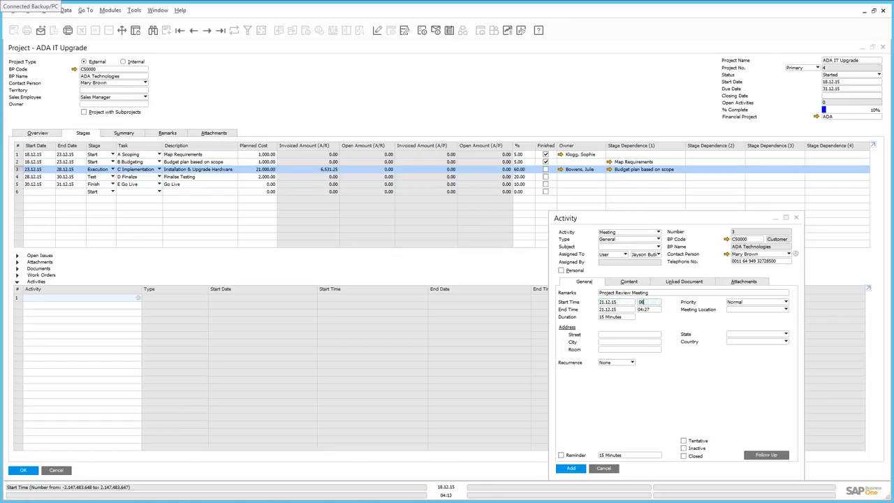
pyautogui.press('Tab')
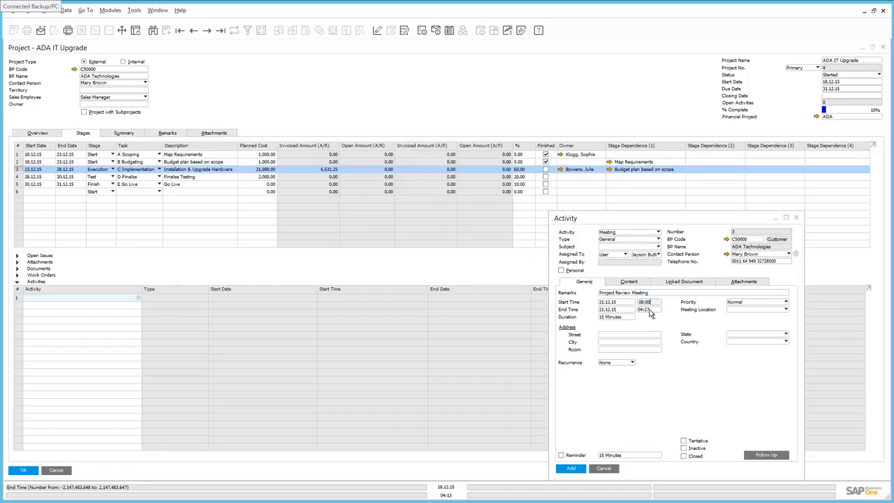
pyautogui.write('12:00')
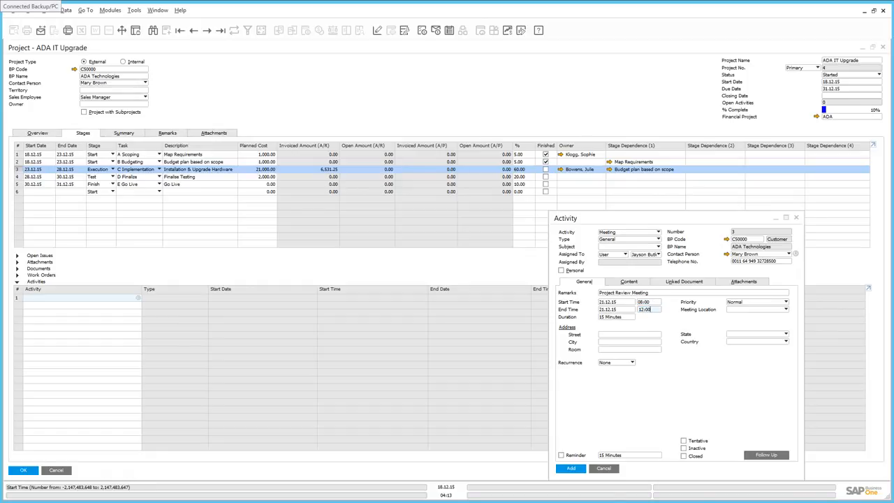
pyautogui.click(570, 468)
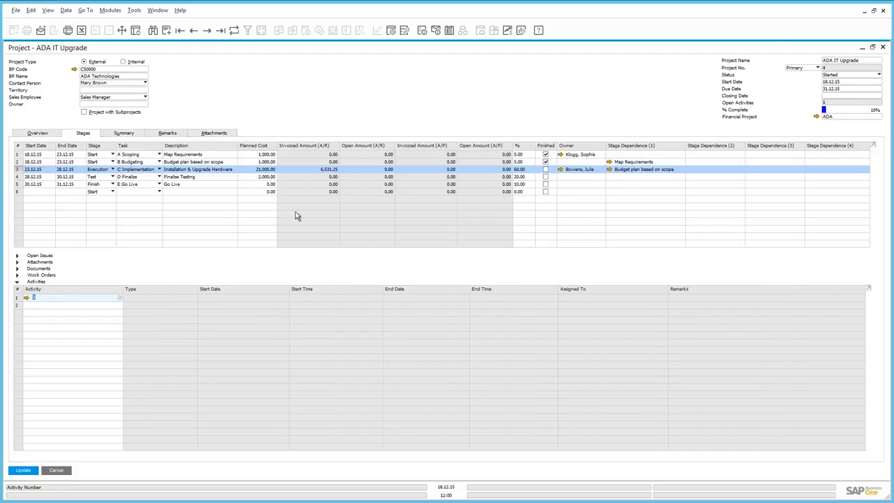
# Open the calendar to check the Project Review Meeting in the employees' schedules.
pyautogui.click(449, 32)
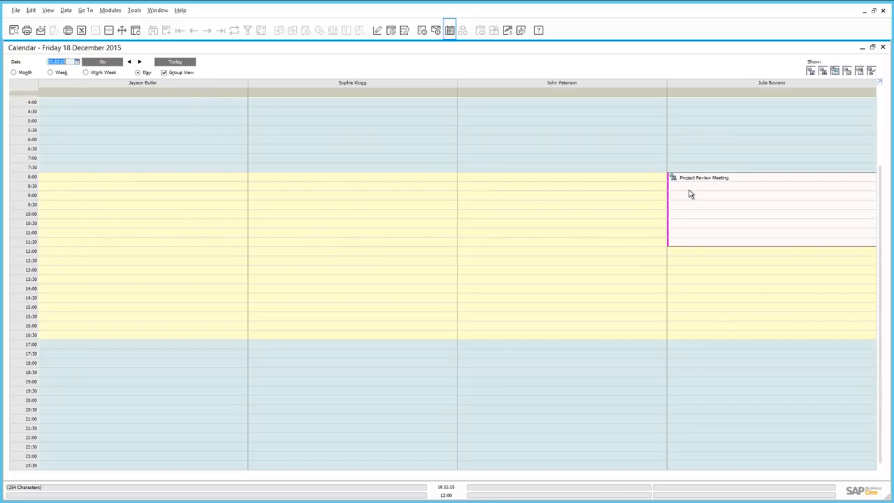
# Check the Project Review Meeting's details in the calendar and return to the ADA IT Upgrade project to view its summary.
pyautogui.moveTo(689, 193)
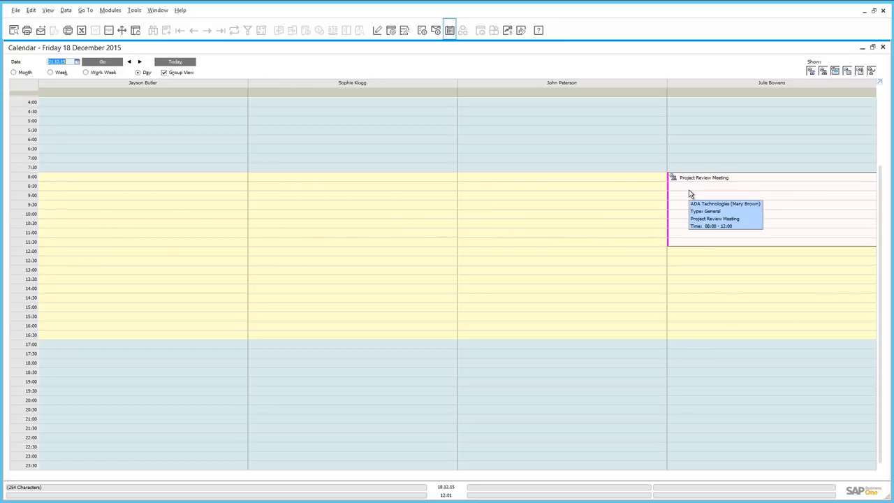
pyautogui.doubleClick(689, 189)
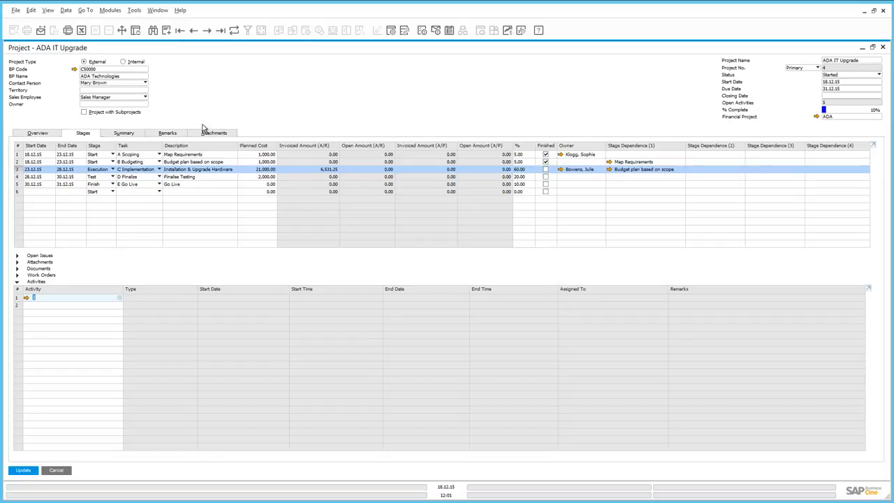
pyautogui.click(119, 134)
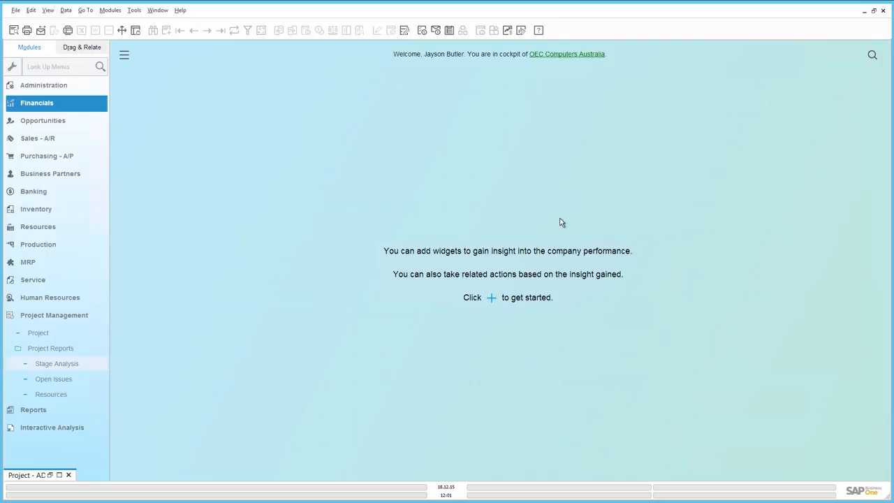
# Run the Stage Analysis project report without any selection criteria, review the listed projects and close the report.
pyautogui.click(86, 349)
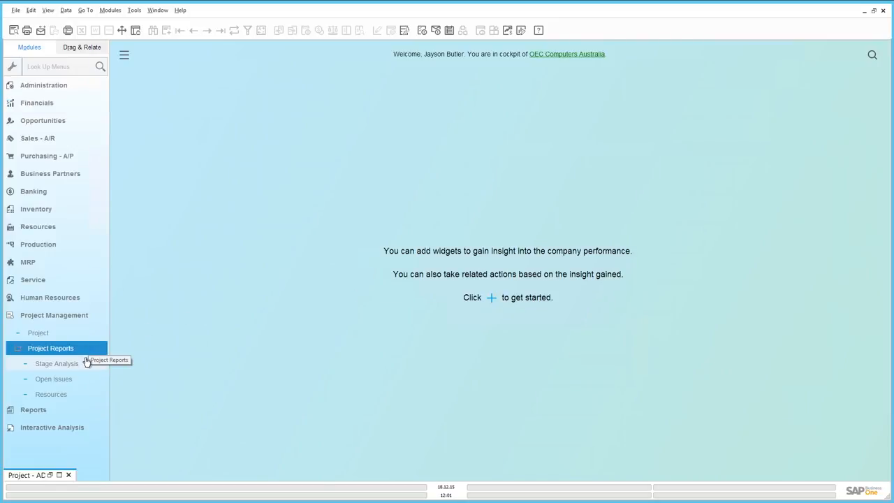
pyautogui.click(72, 364)
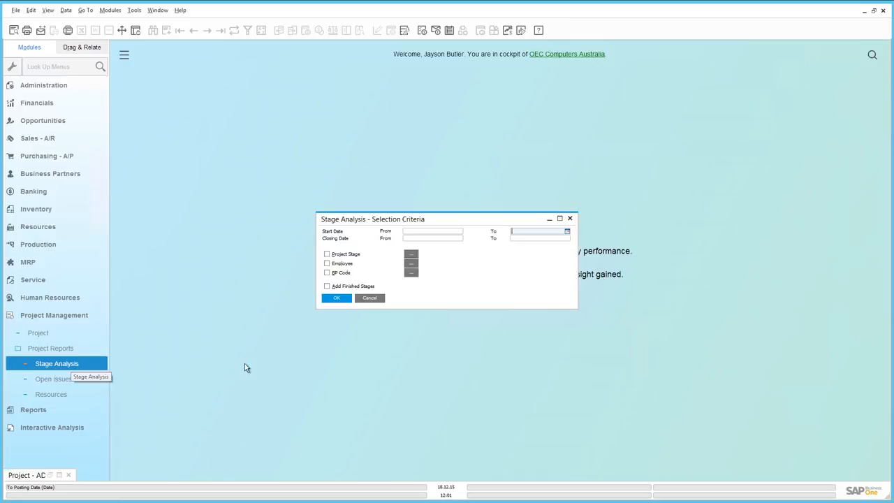
pyautogui.click(336, 299)
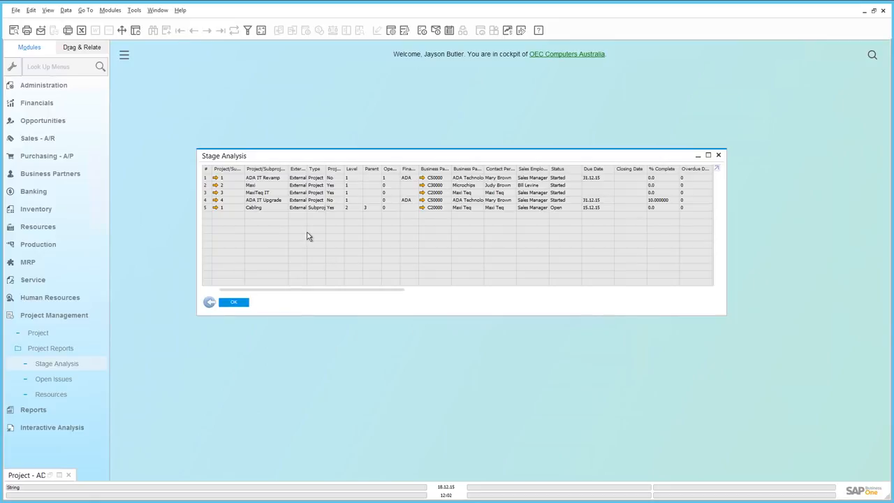
pyautogui.click(233, 302)
pyautogui.click(65, 378)
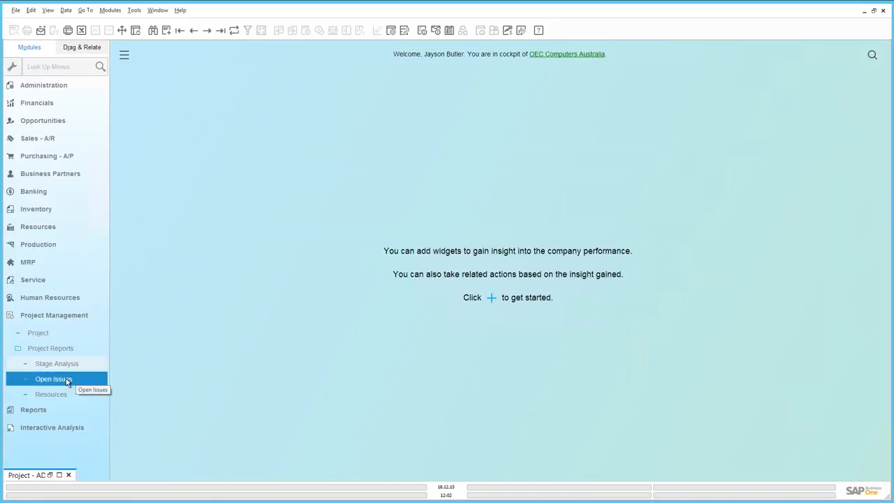
pyautogui.click(65, 394)
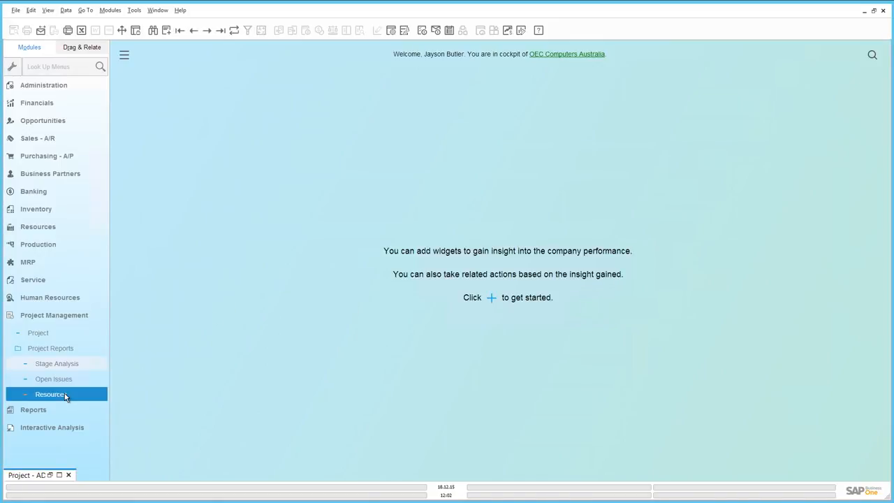